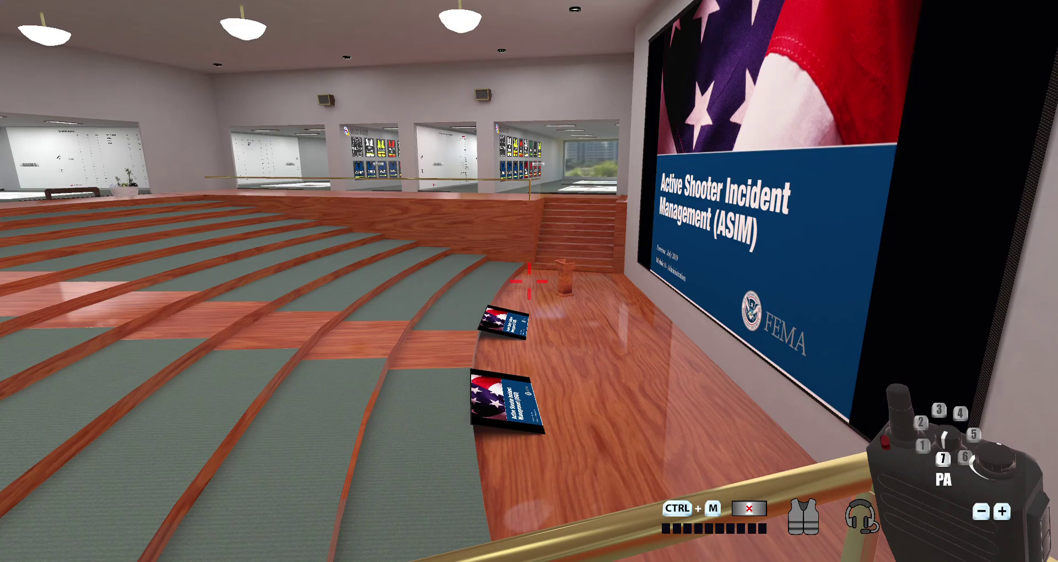
- Walk from the auditorium past the pillar into ROOM12, up to the three-monitor dispatch desk
{"action": "key", "text": "s"}
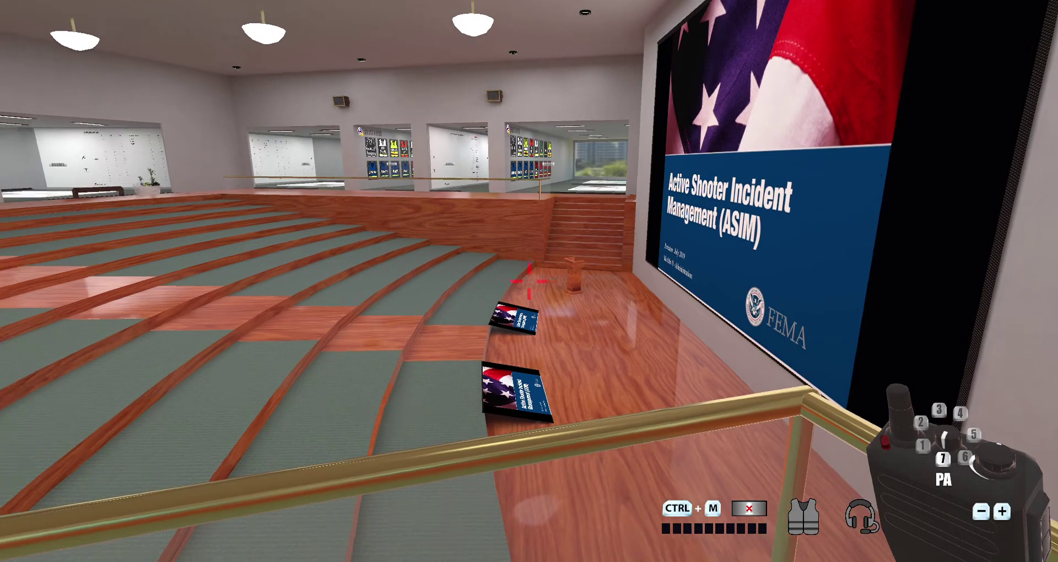
{"action": "key", "text": "w"}
{"action": "key", "text": "w"}
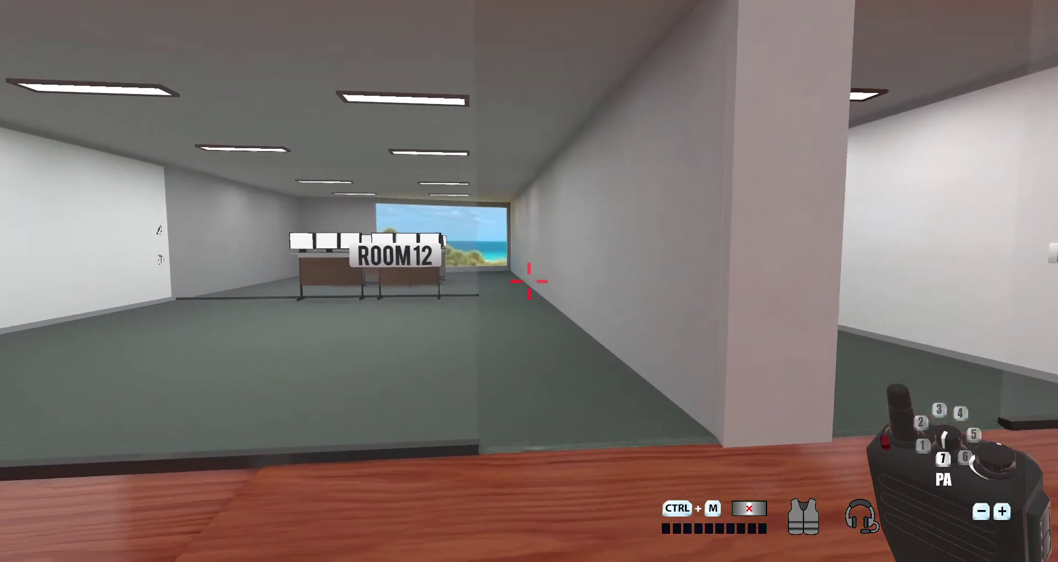
{"action": "key", "text": "w"}
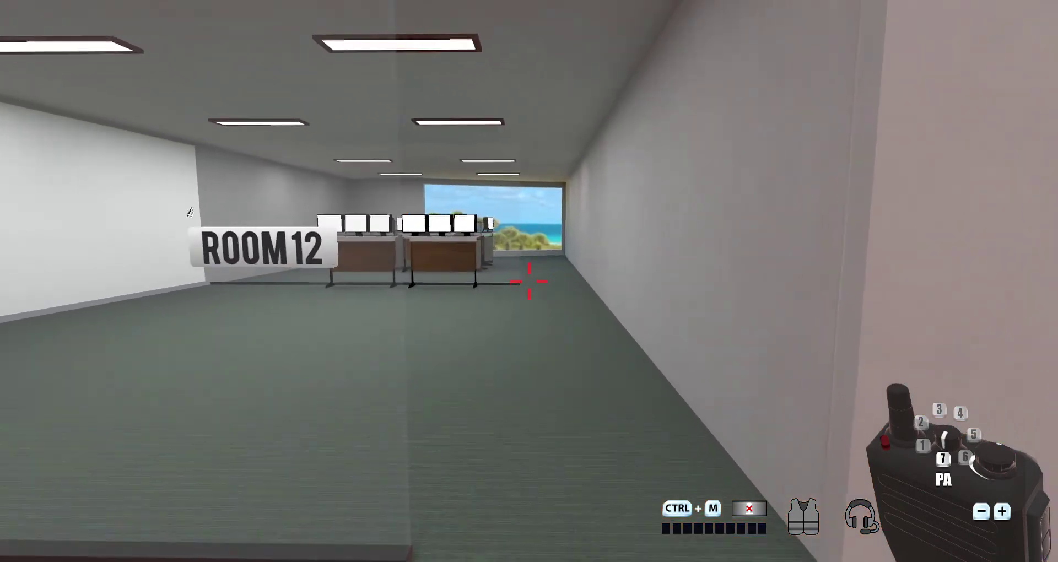
{"action": "key", "text": "w"}
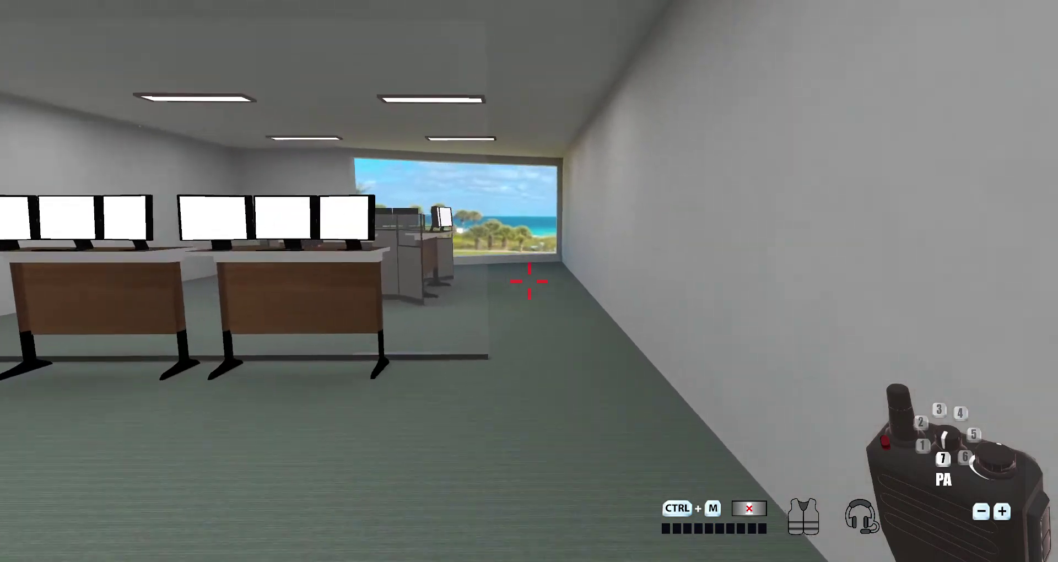
{"action": "key", "text": "s"}
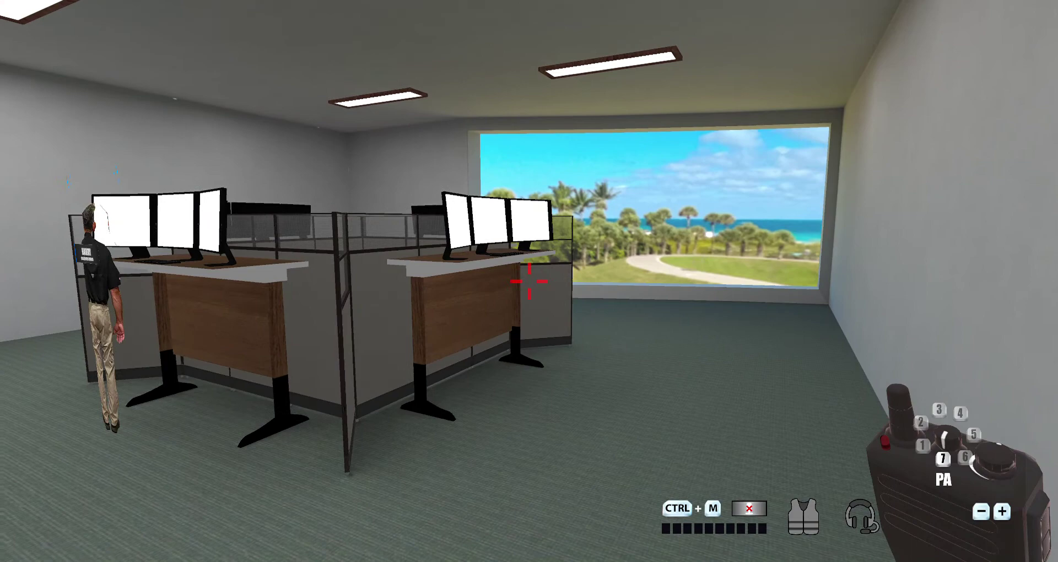
{"action": "key", "text": "s"}
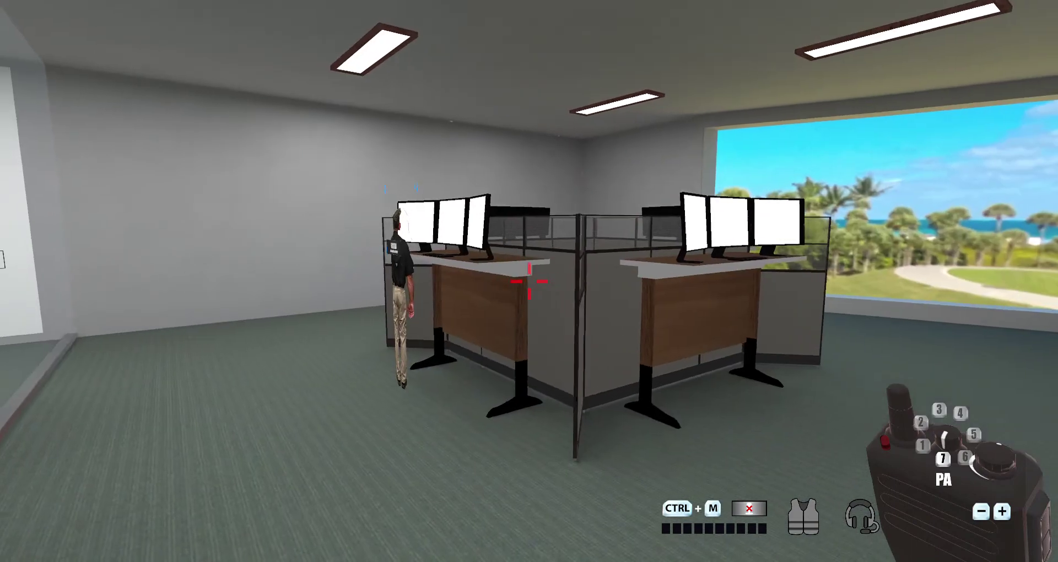
{"action": "key", "text": "w"}
{"action": "key", "text": "w"}
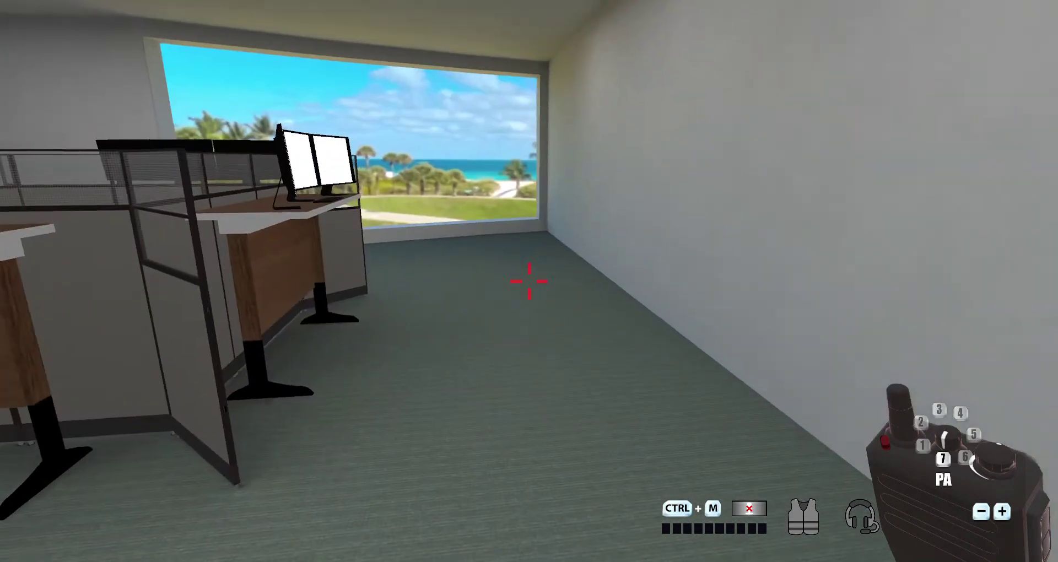
{"action": "key", "text": "w"}
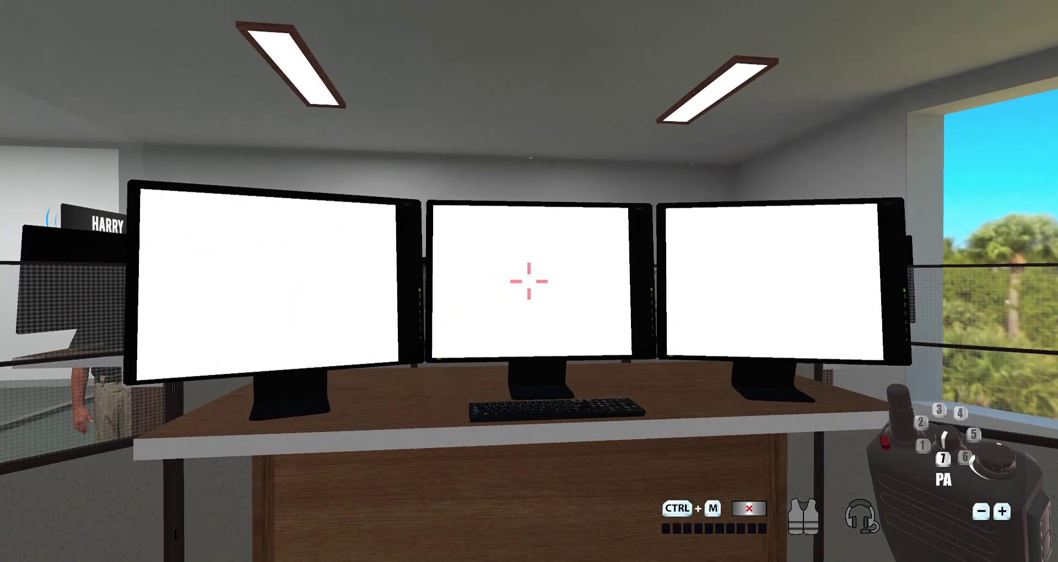
- Use the center dispatch computer and enlarge the CAD page with Ctrl+plus
{"action": "left_click", "coordinate": [530, 282]}
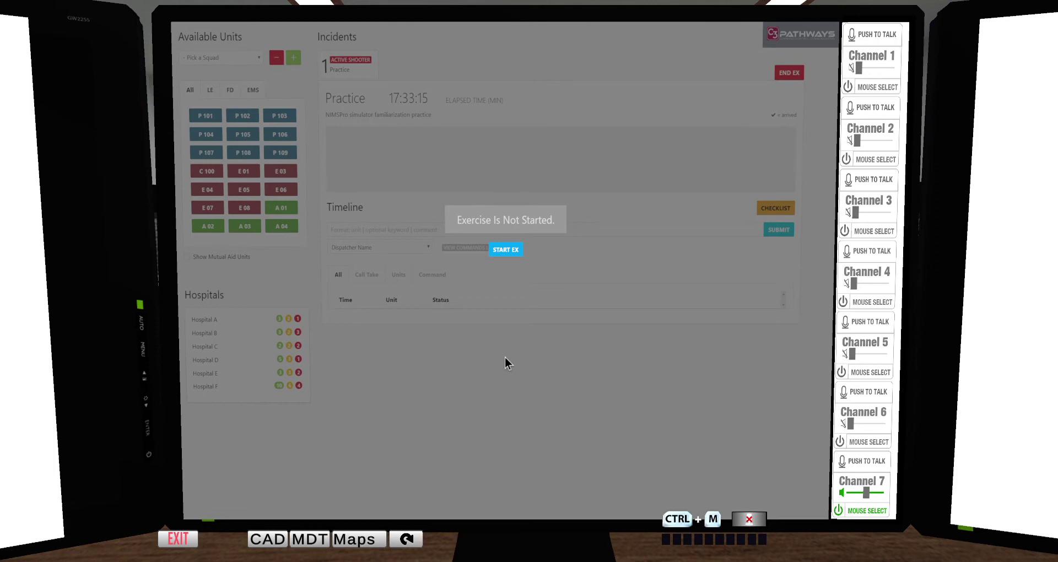
{"action": "key", "text": "ctrl+plus"}
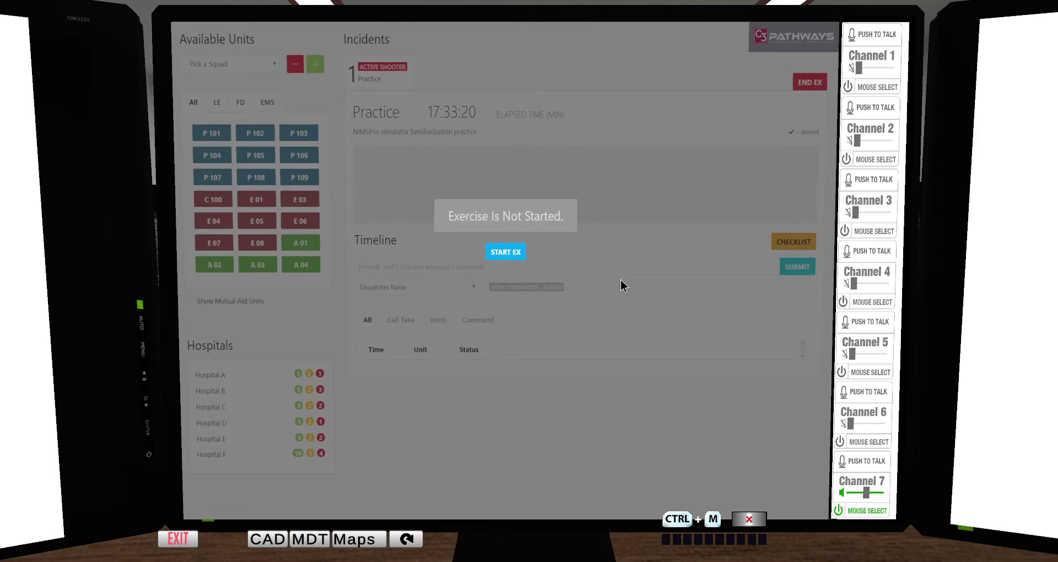
- Start the Practice exercise with START EX, then highlight and deselect part of the incident description
{"action": "left_click", "coordinate": [506, 254]}
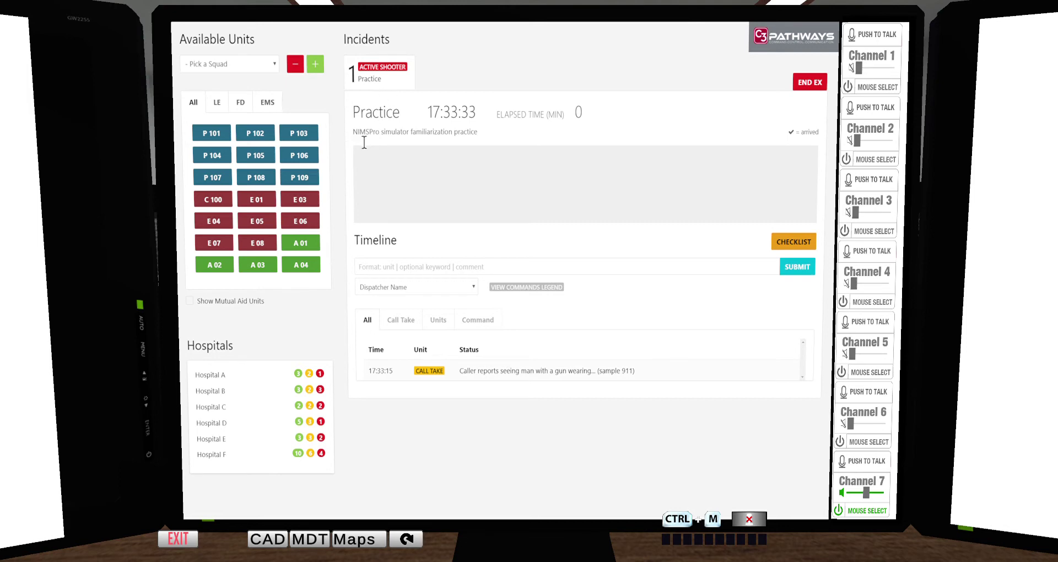
{"action": "left_click_drag", "start_coordinate": [357, 142], "coordinate": [460, 142]}
{"action": "left_click", "coordinate": [426, 168]}
- Drag units P 101, P 102, P 103 and C 100 from Available Units onto the Practice incident
{"action": "left_click_drag", "start_coordinate": [222, 139], "coordinate": [485, 175]}
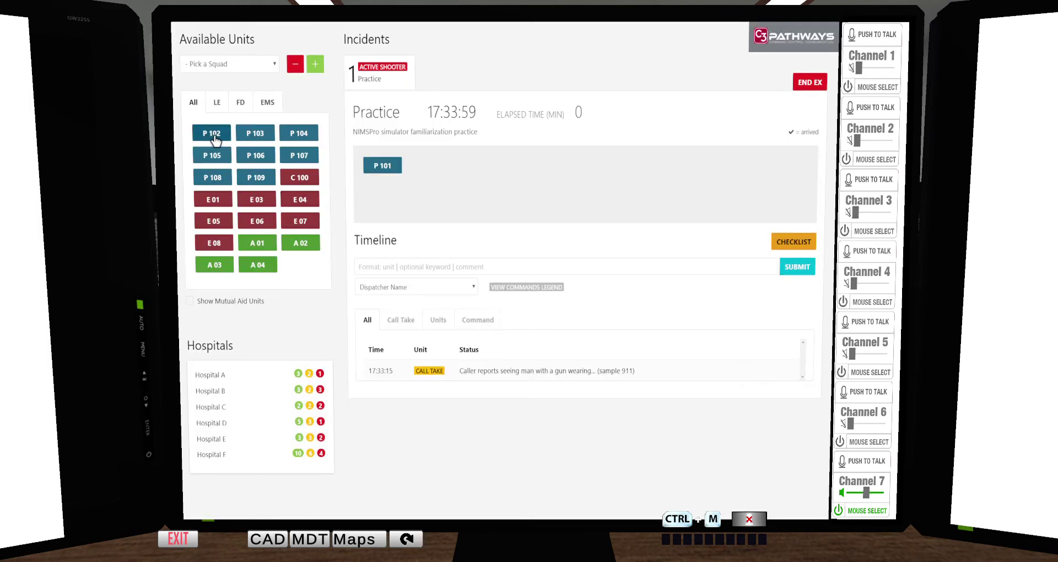
{"action": "left_click_drag", "start_coordinate": [215, 139], "coordinate": [475, 177]}
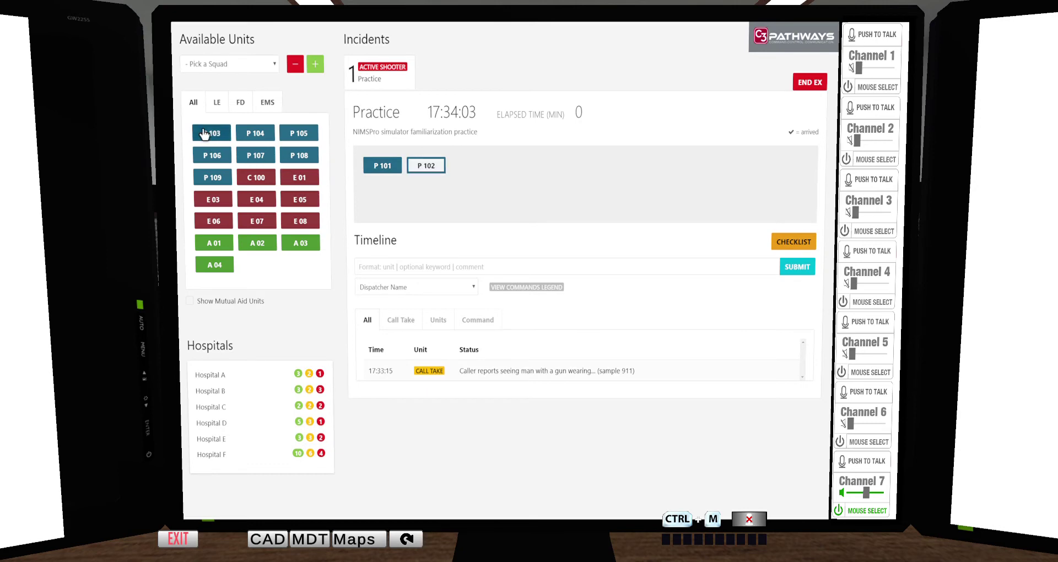
{"action": "left_click_drag", "start_coordinate": [211, 133], "coordinate": [477, 189]}
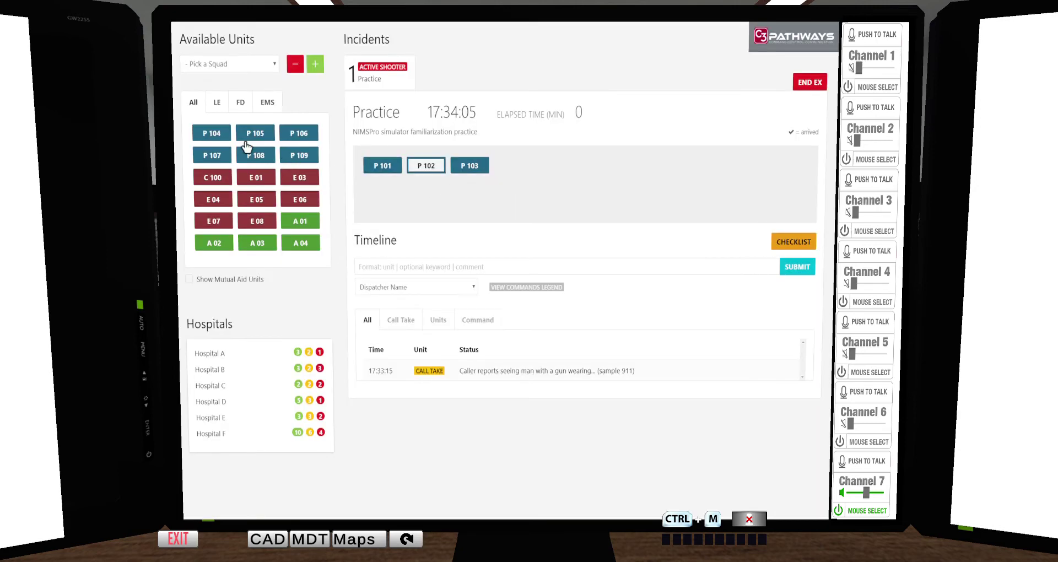
{"action": "left_click_drag", "start_coordinate": [212, 178], "coordinate": [515, 187]}
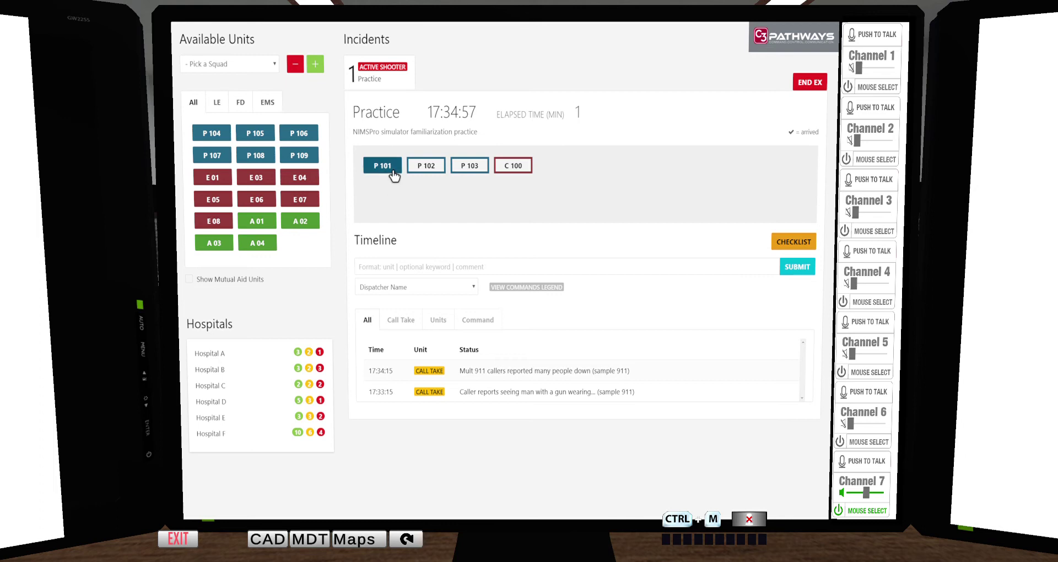
- Drag P 101, P 102, P 103 and C 100 from the incident back into Available Units
{"action": "left_click_drag", "start_coordinate": [393, 175], "coordinate": [292, 165]}
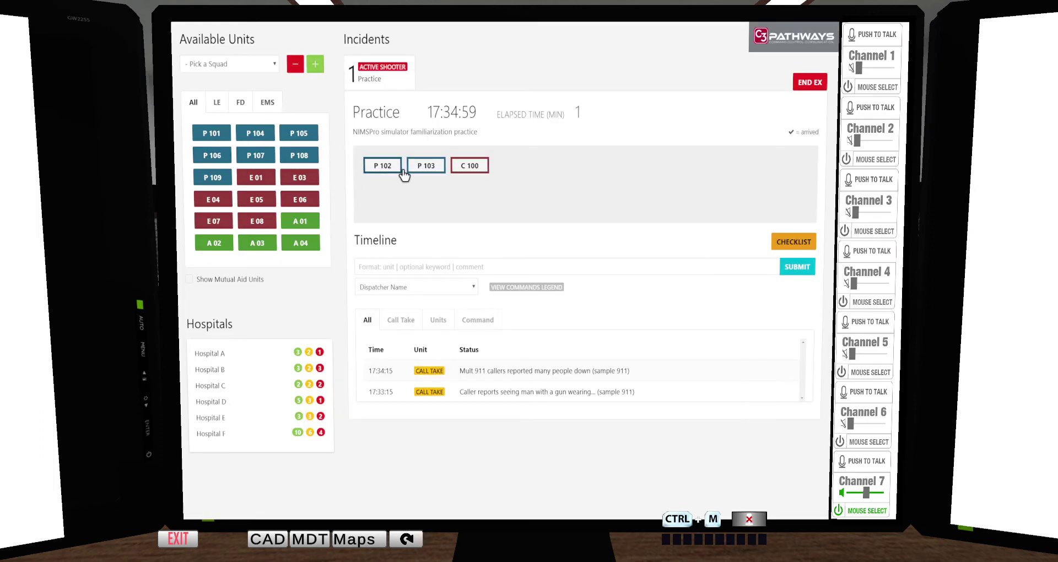
{"action": "left_click_drag", "start_coordinate": [404, 176], "coordinate": [245, 154]}
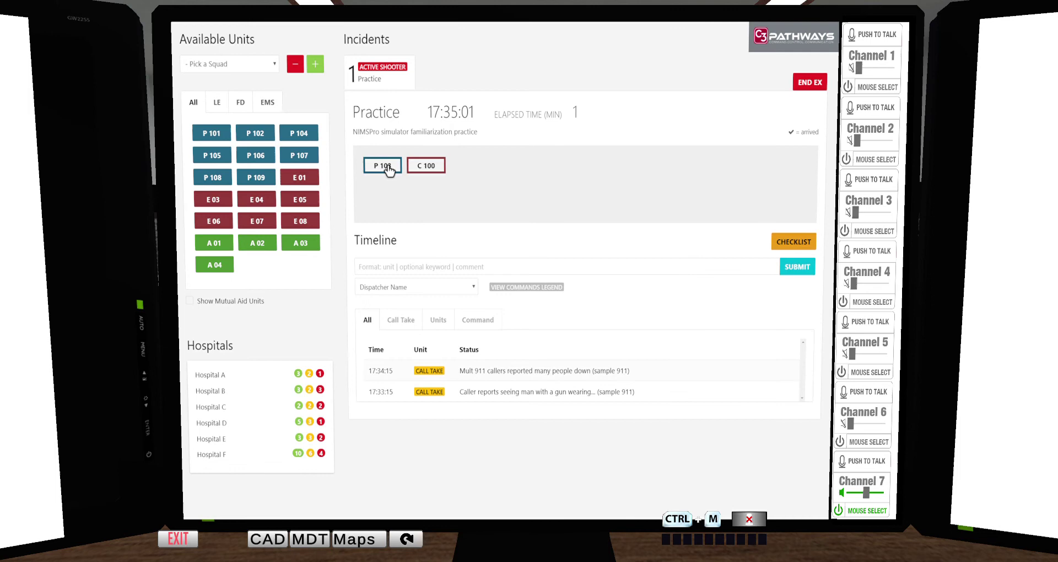
{"action": "left_click_drag", "start_coordinate": [389, 169], "coordinate": [236, 158]}
{"action": "left_click_drag", "start_coordinate": [386, 166], "coordinate": [231, 163]}
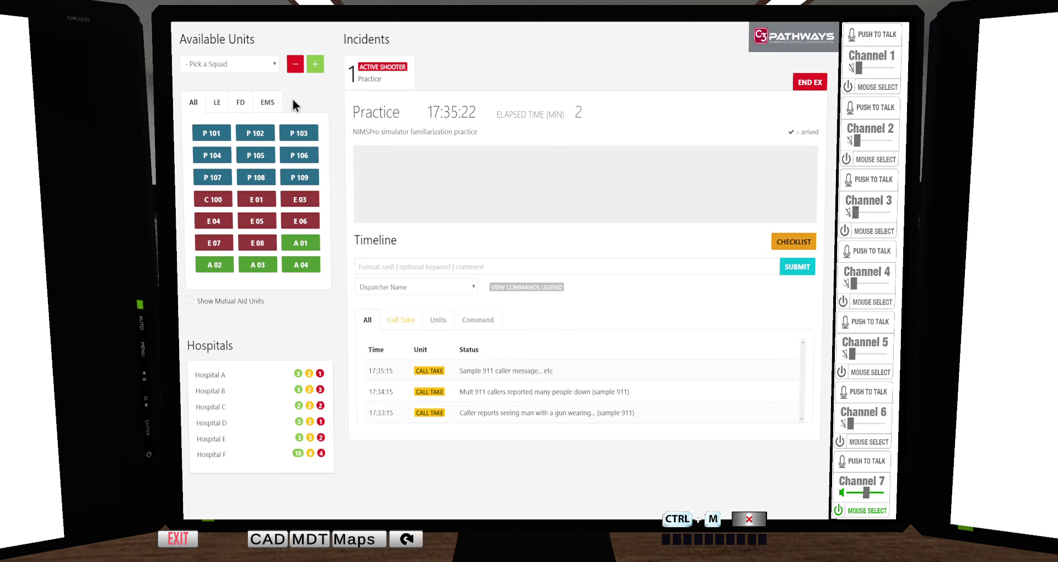
- Choose squad 'A (7 Units)' in Pick a Squad and add it with the green + button
{"action": "left_click", "coordinate": [264, 65]}
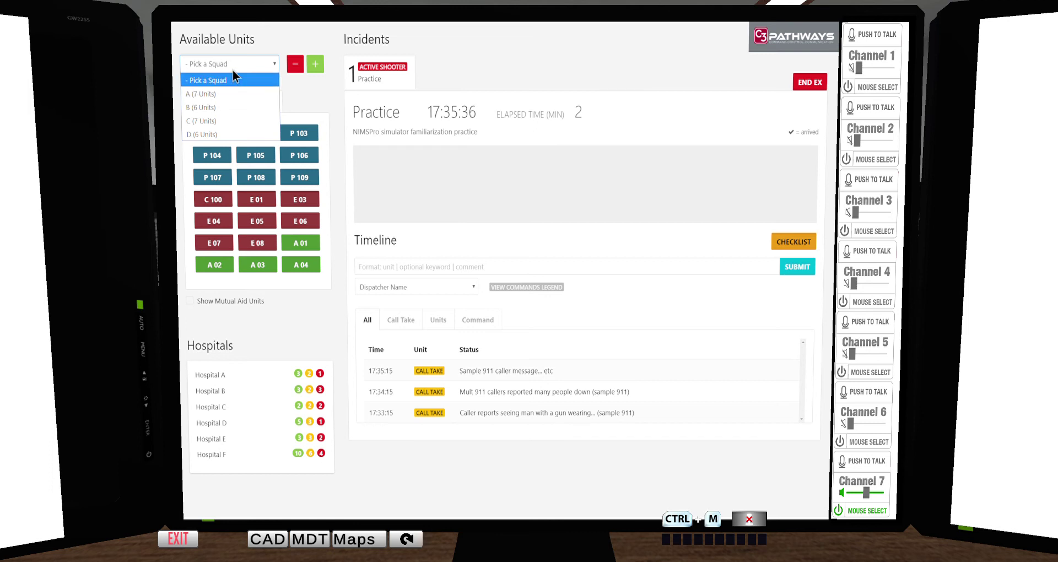
{"action": "left_click", "coordinate": [206, 94]}
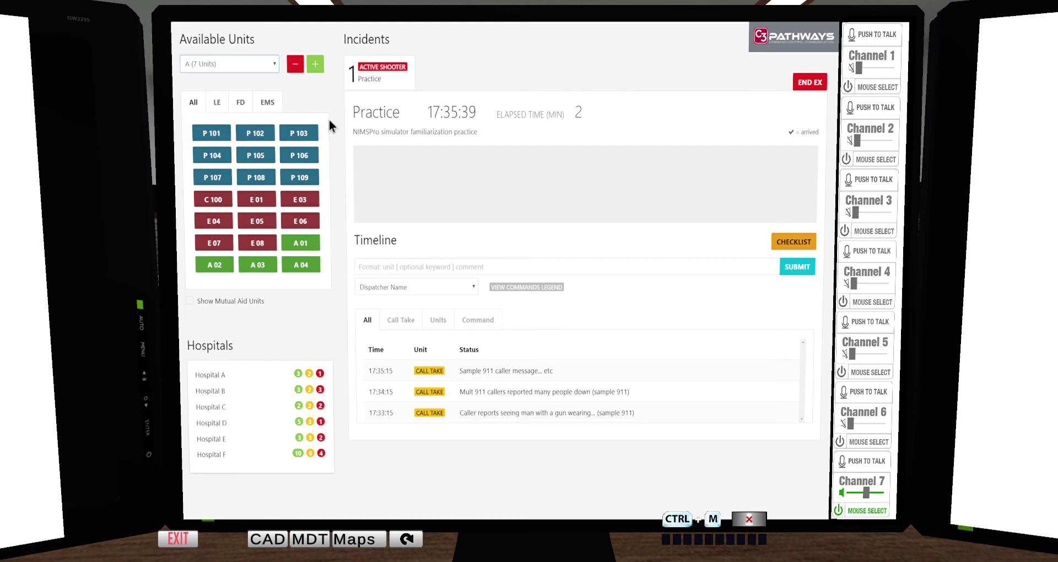
{"action": "left_click", "coordinate": [315, 64]}
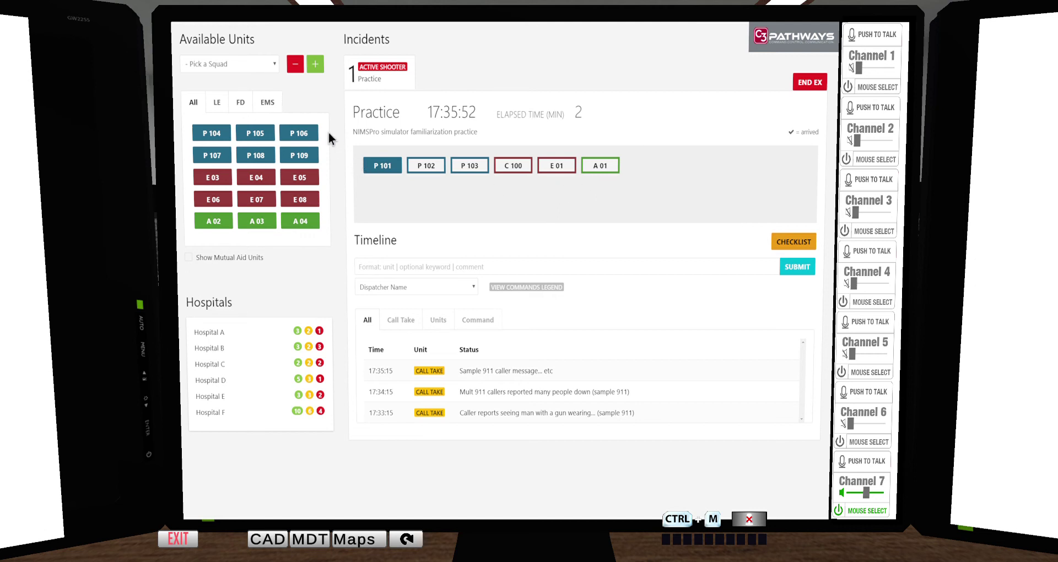
- Choose squad 'A (7 Units)' in Pick a Squad and remove it with the red − button
{"action": "left_click", "coordinate": [244, 64]}
{"action": "left_click", "coordinate": [212, 96]}
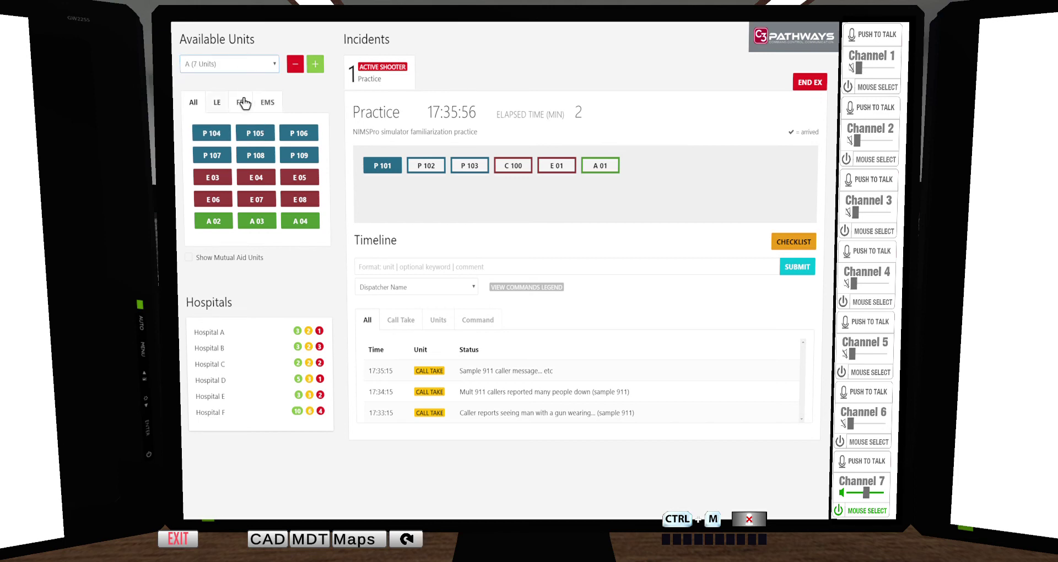
{"action": "left_click", "coordinate": [295, 64]}
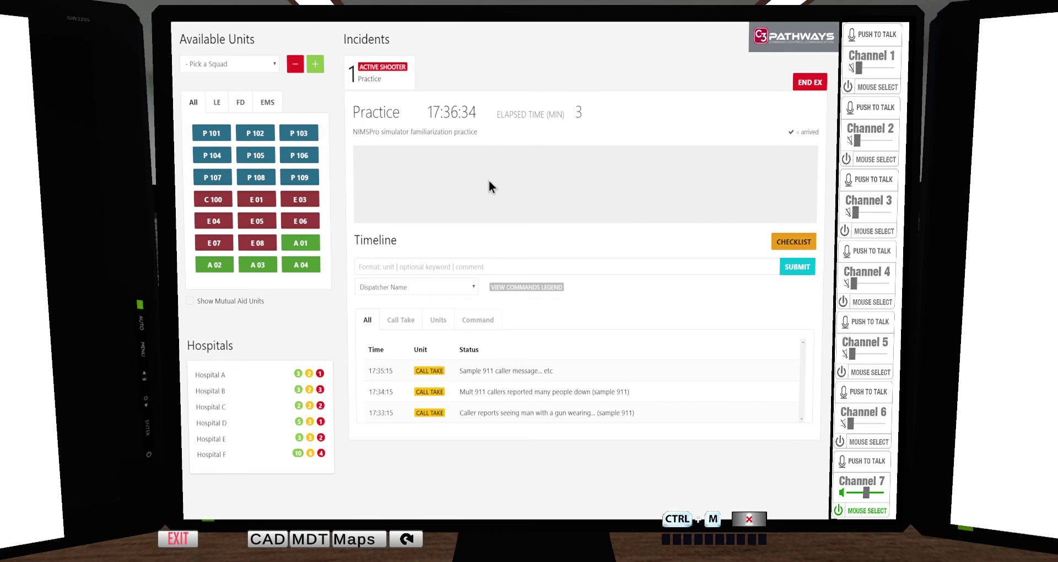
{"action": "left_click", "coordinate": [191, 302]}
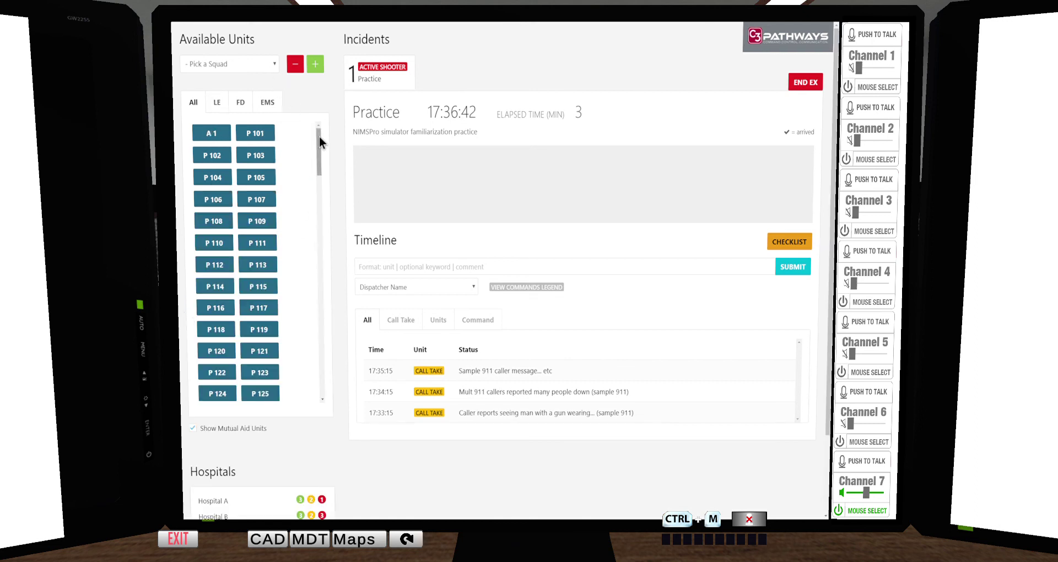
{"action": "left_click_drag", "start_coordinate": [319, 136], "coordinate": [329, 378]}
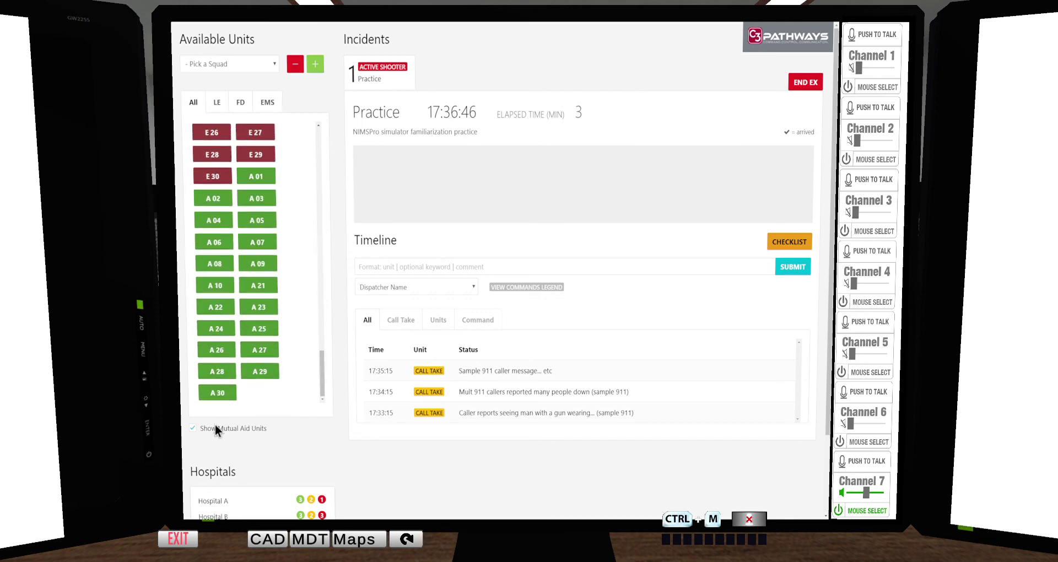
{"action": "left_click", "coordinate": [192, 428]}
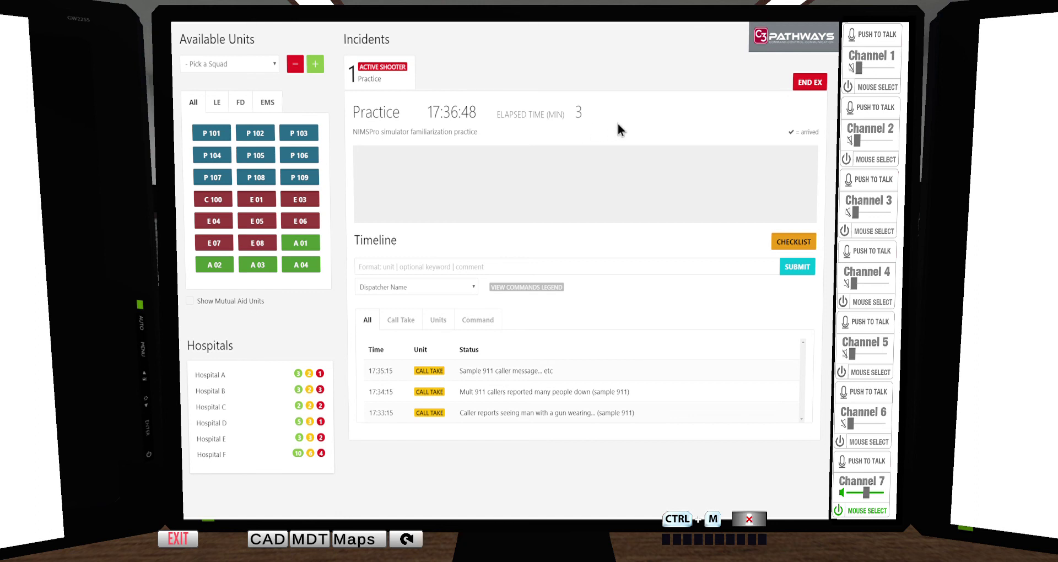